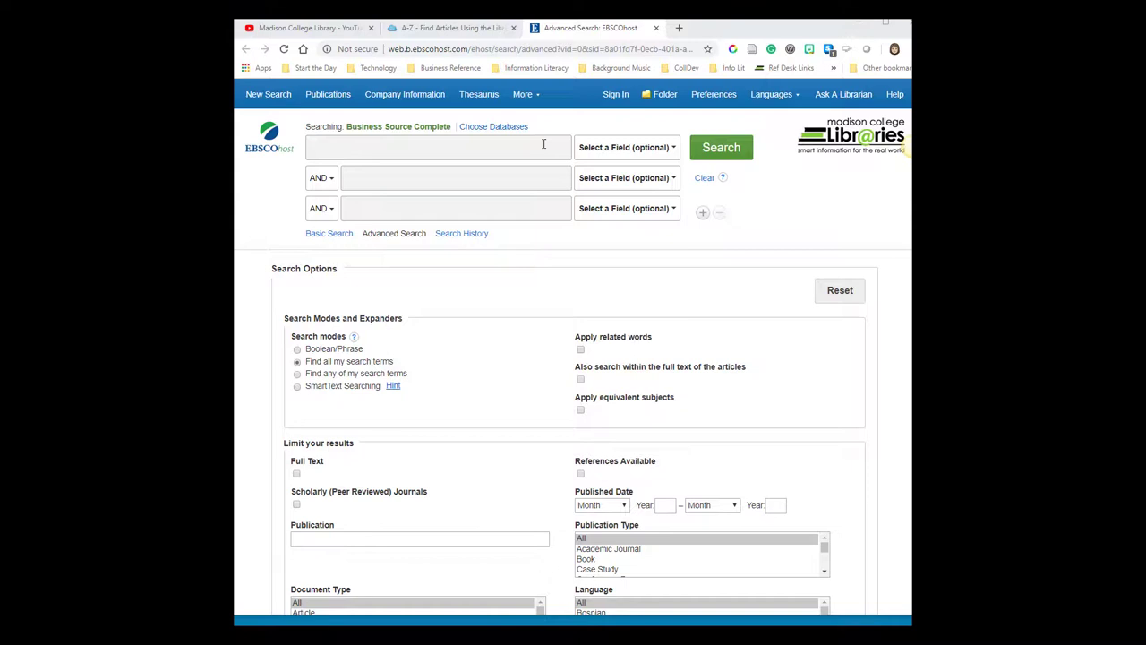
Show the first search line's field options, such as Company Entity, NAICS Code and Ticker Symbol
left_click(435, 146)
left_click(425, 179)
left_click(663, 151)
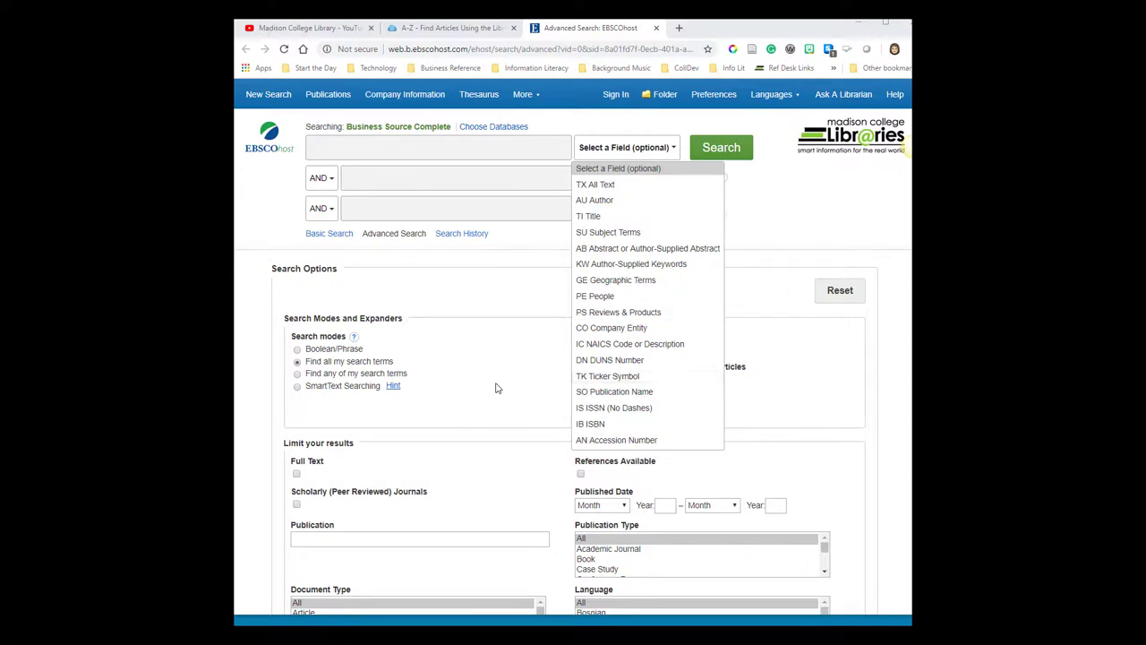
Dismiss the Select a Field list without choosing any field for the first line
left_click(532, 238)
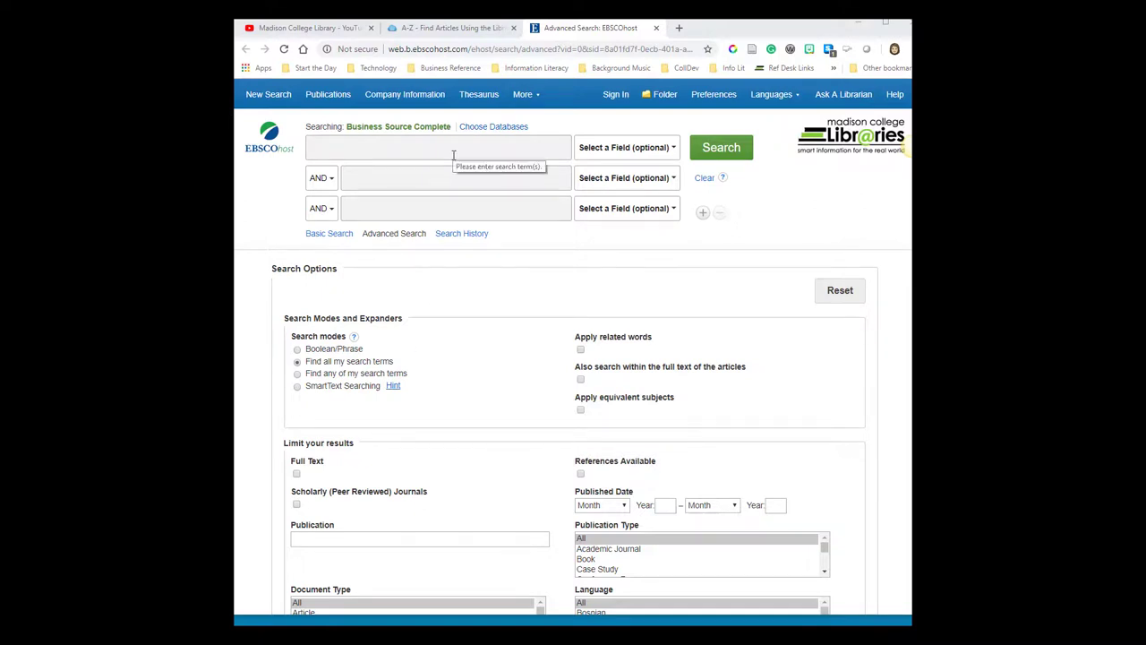
left_click(666, 151)
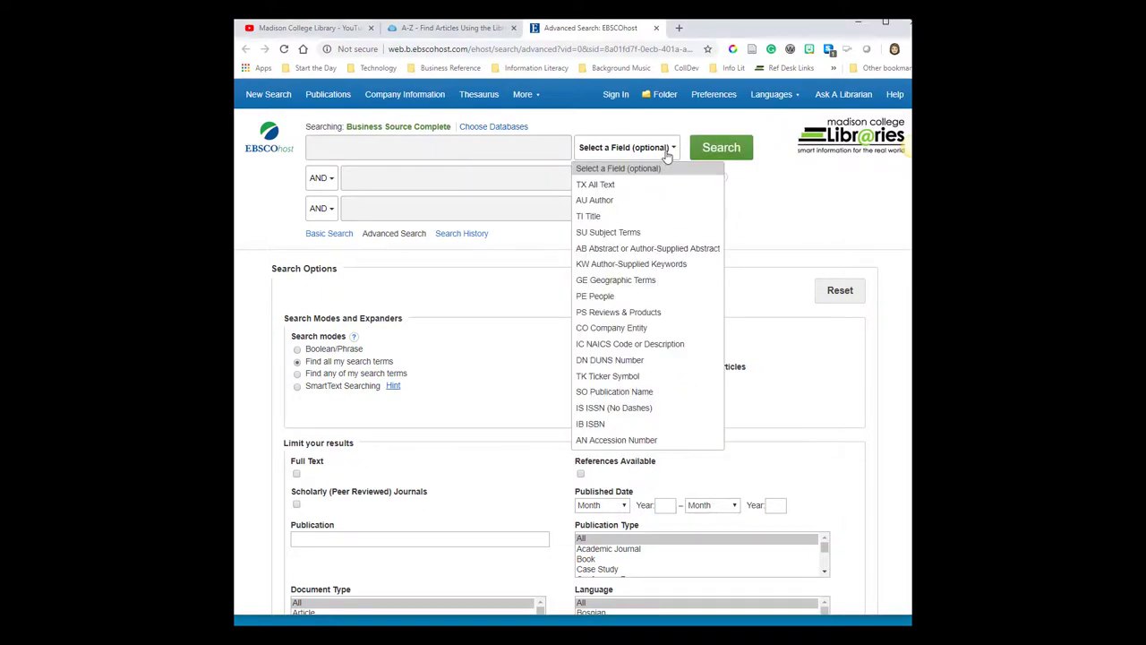
left_click(666, 154)
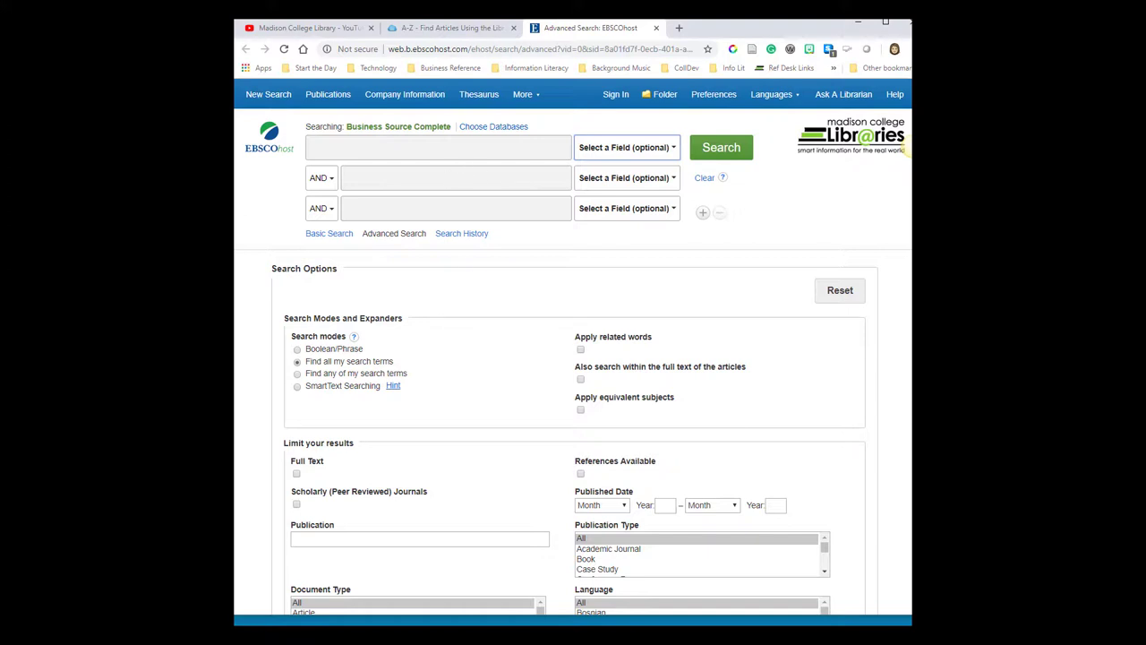
Enter 'mobile marketing hotels' as the first line's search terms
left_click(392, 144)
type("mobile marketin")
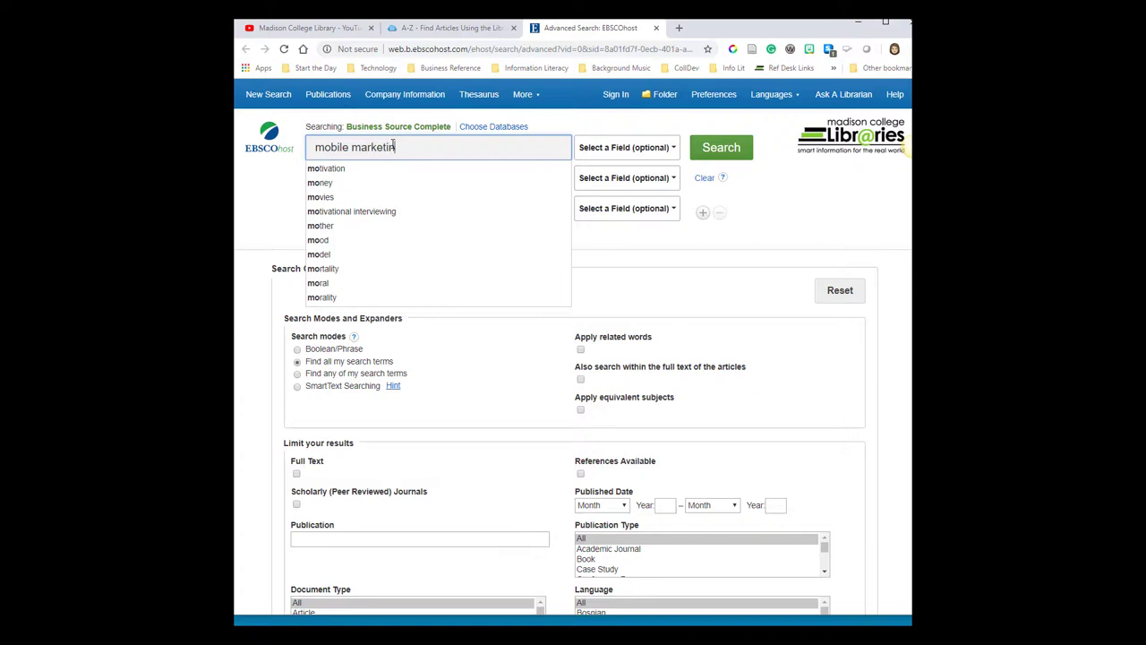
type("g hotels")
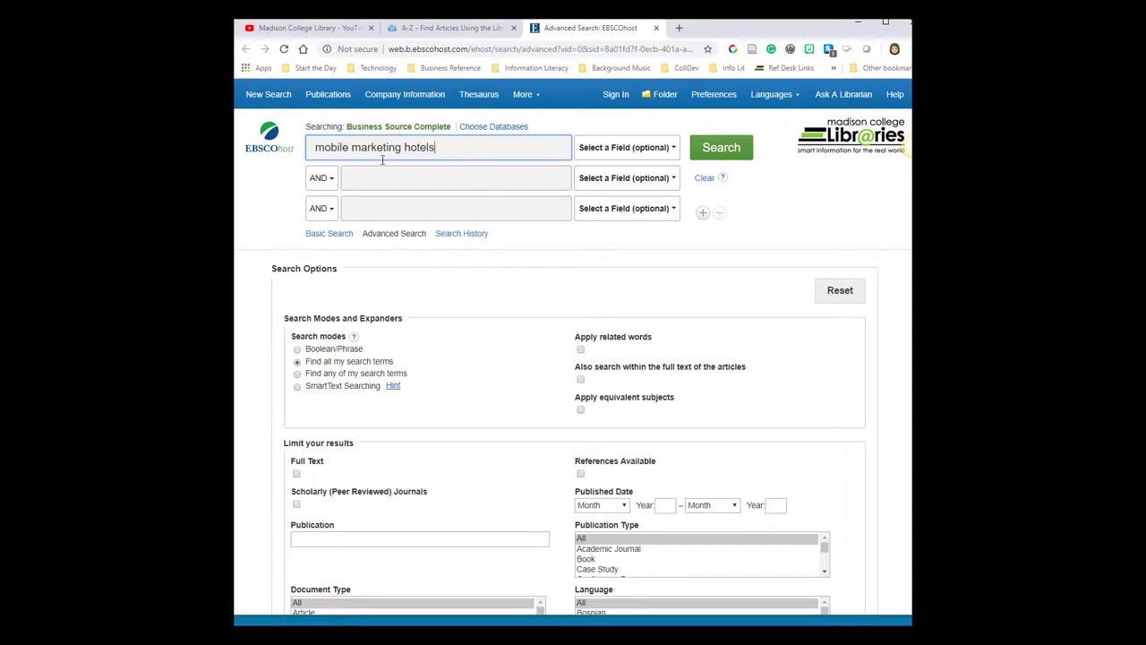
left_click_drag(308, 149, 458, 150)
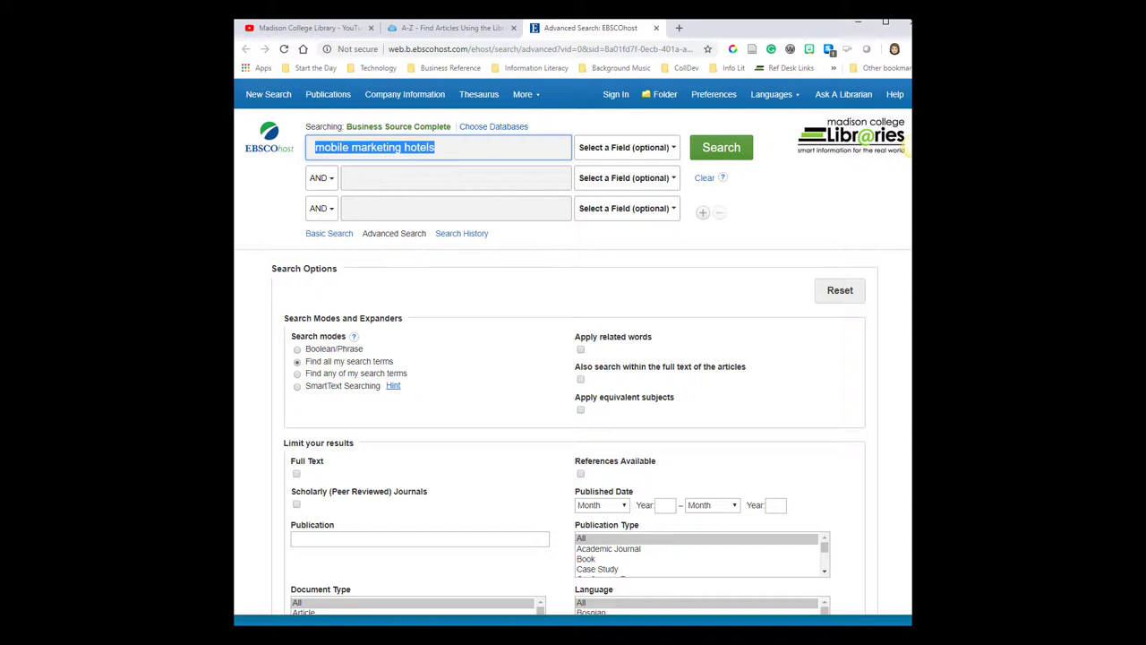
left_click(450, 160)
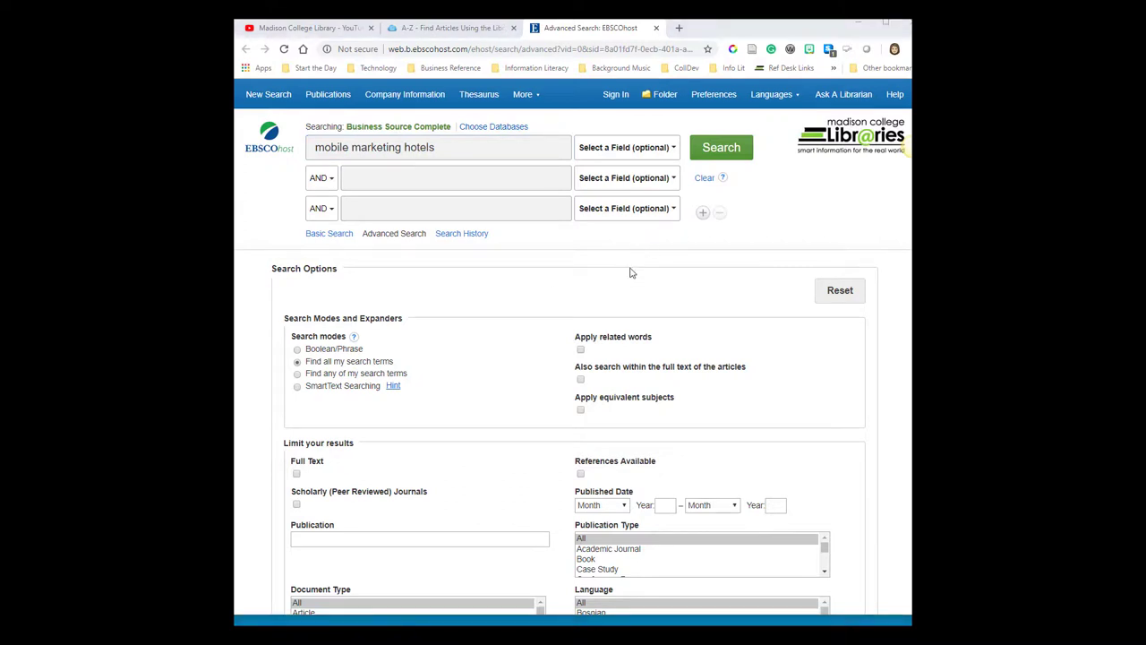
Tick the Full Text checkbox under Limit your results
scroll(629, 273, "down", 2)
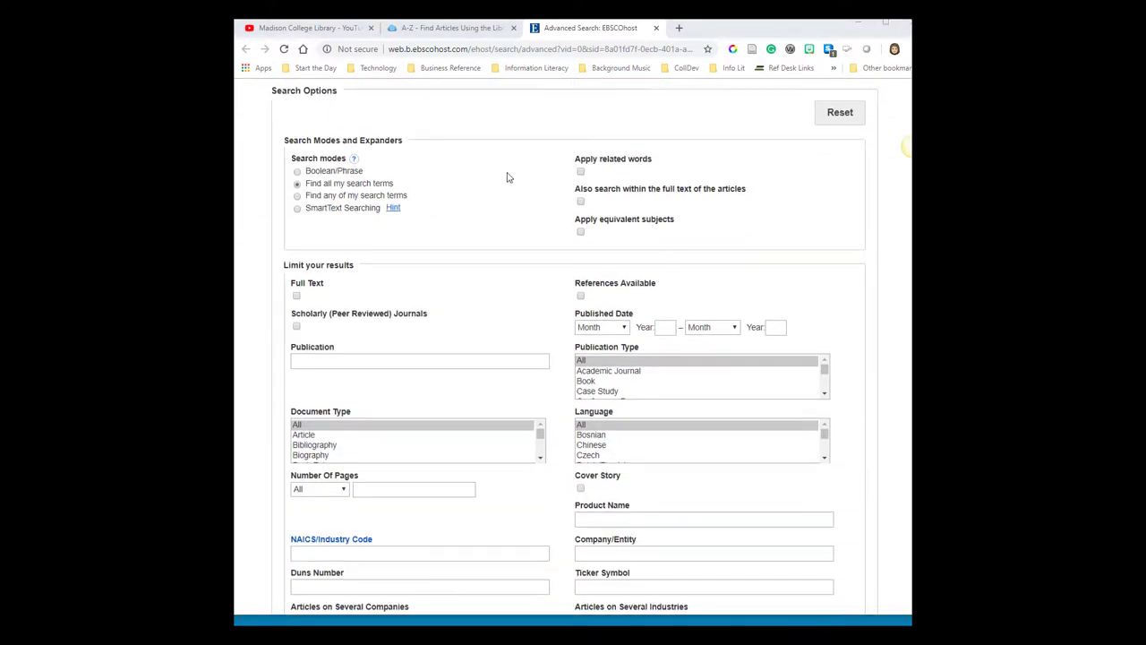
scroll(504, 179, "up", 1)
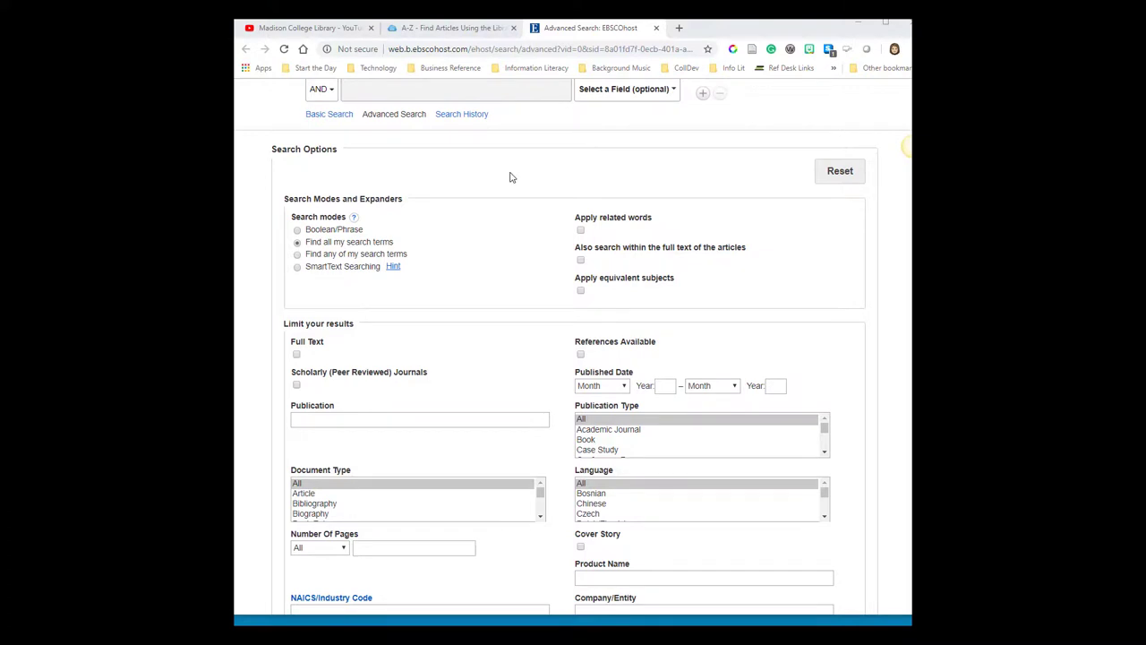
scroll(545, 200, "up", 2)
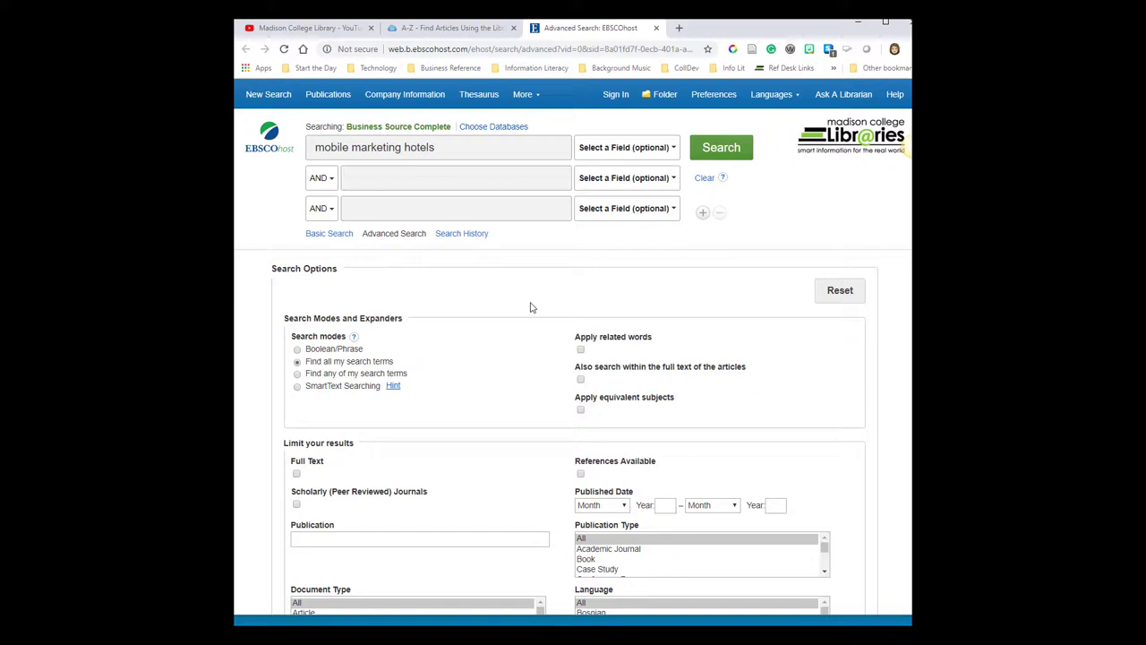
scroll(532, 306, "down", 2)
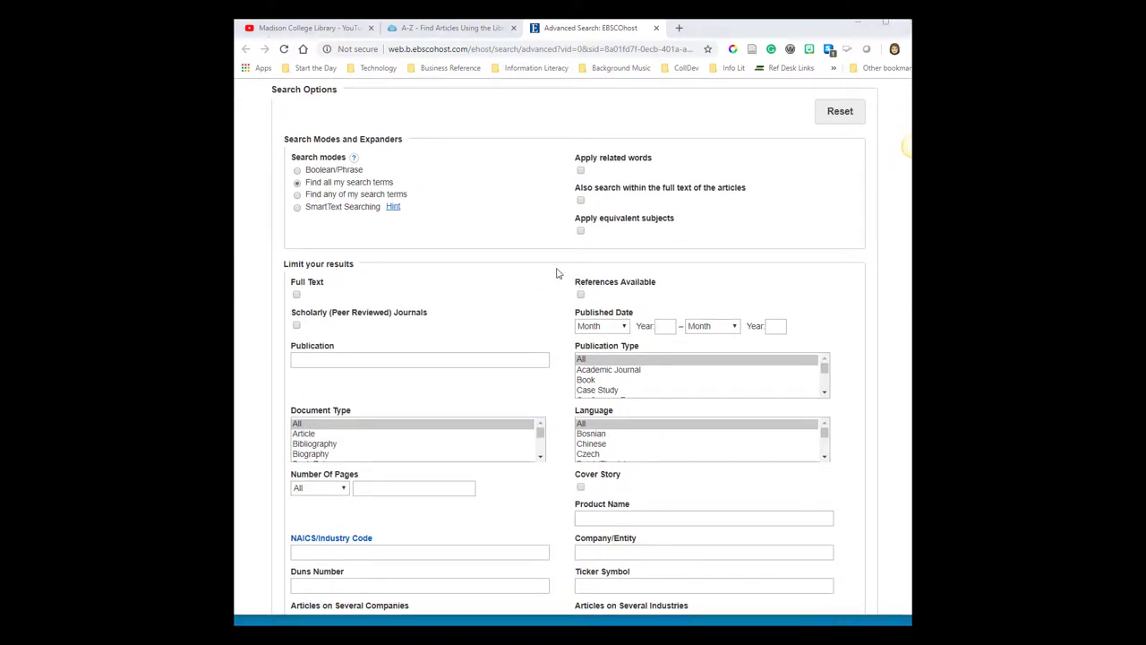
scroll(478, 264, "up", 1)
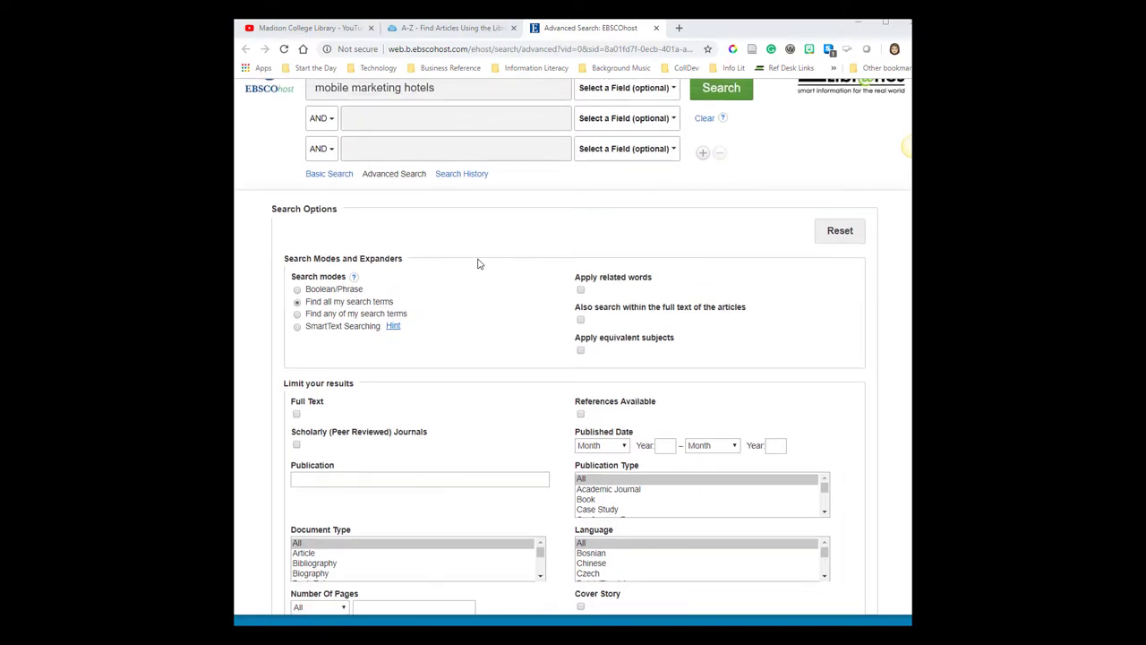
scroll(477, 263, "down", 1)
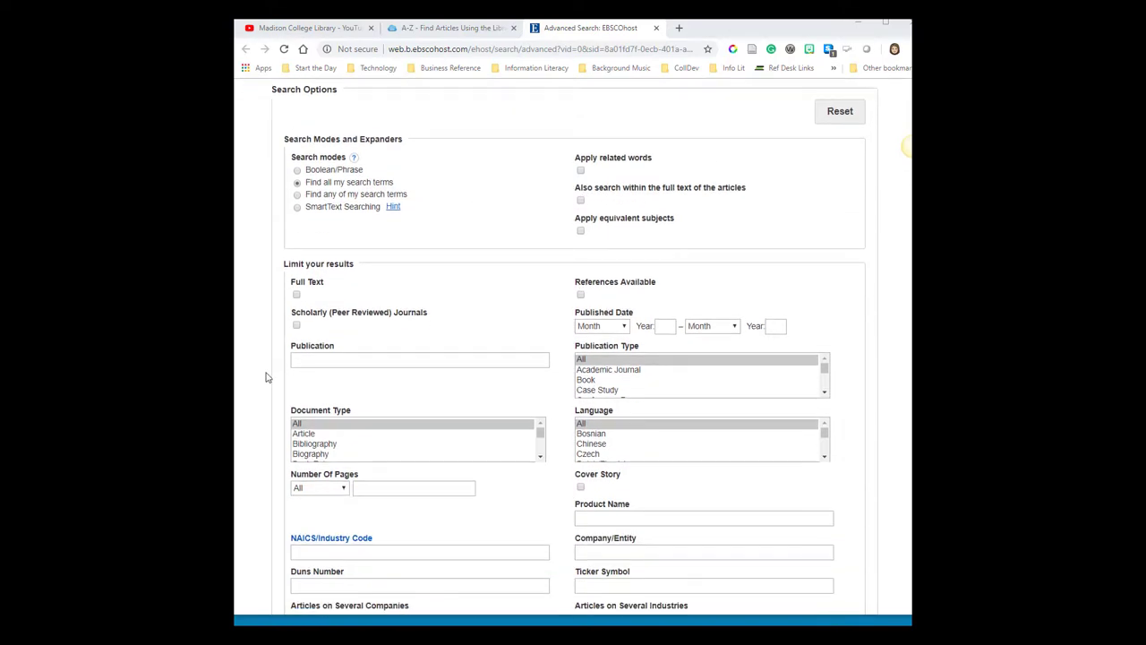
left_click(297, 295)
scroll(850, 281, "down", 2)
scroll(837, 243, "up", 3)
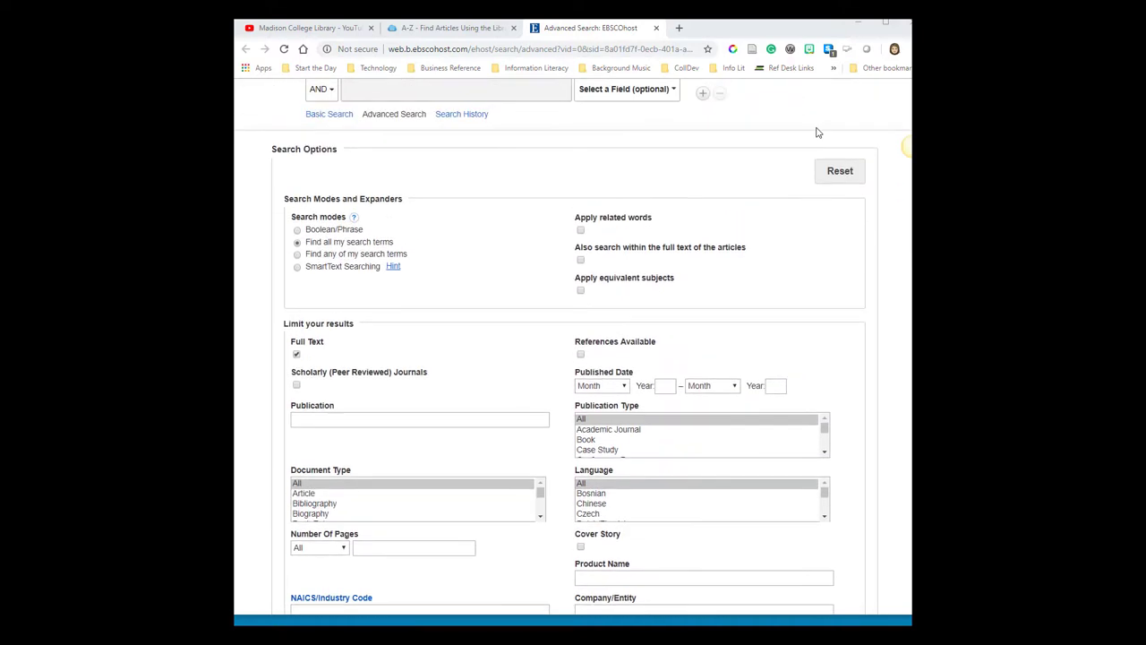
scroll(753, 193, "up", 1)
Run the search and confirm the 295-article result count
left_click(724, 147)
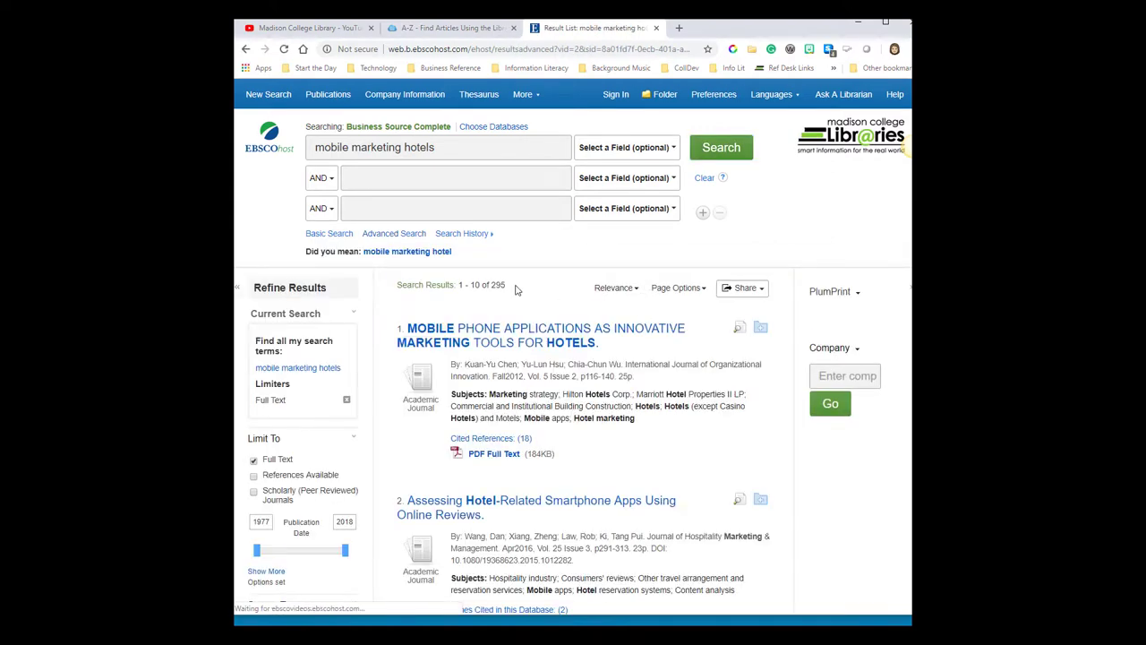
left_click_drag(509, 287, 460, 287)
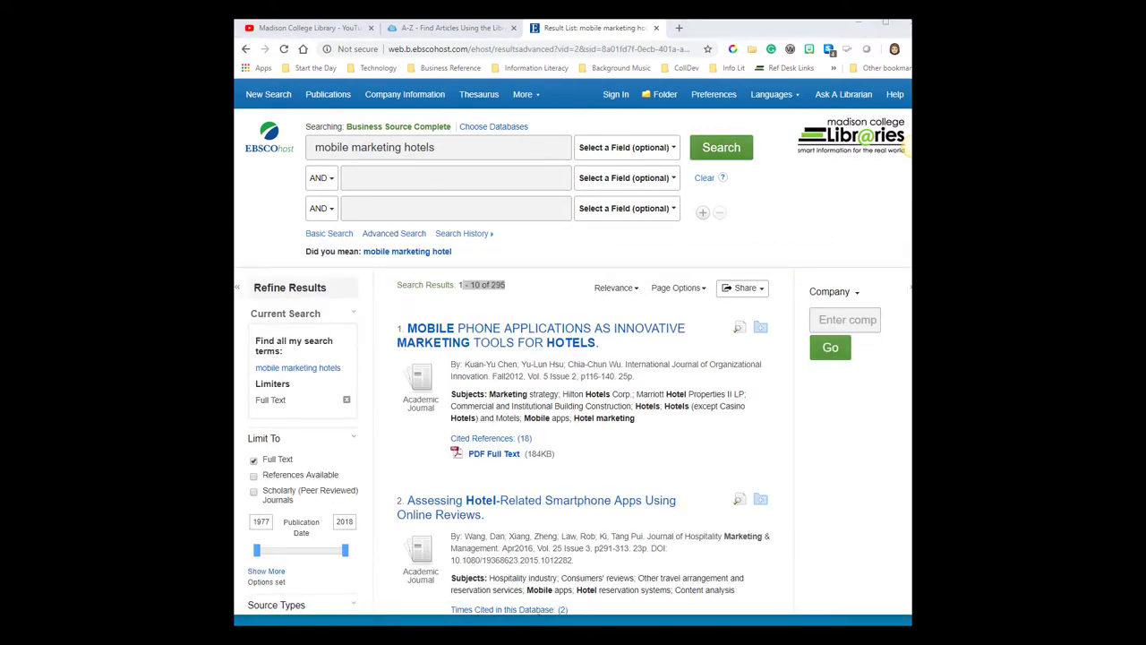
scroll(722, 434, "down", 12)
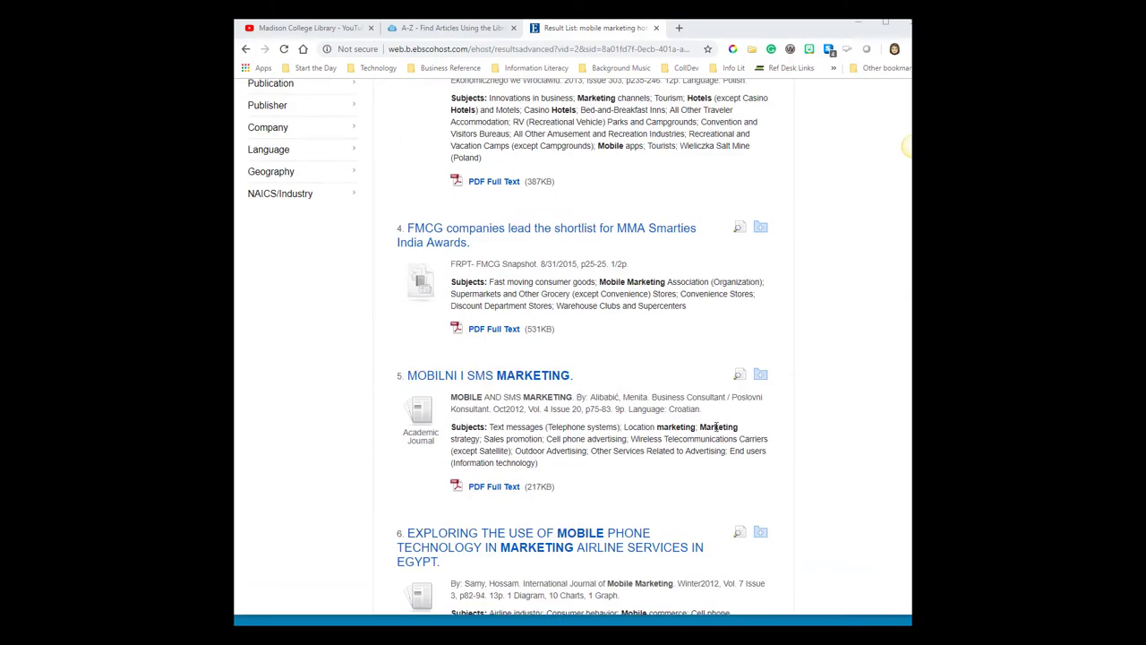
scroll(715, 427, "down", 5)
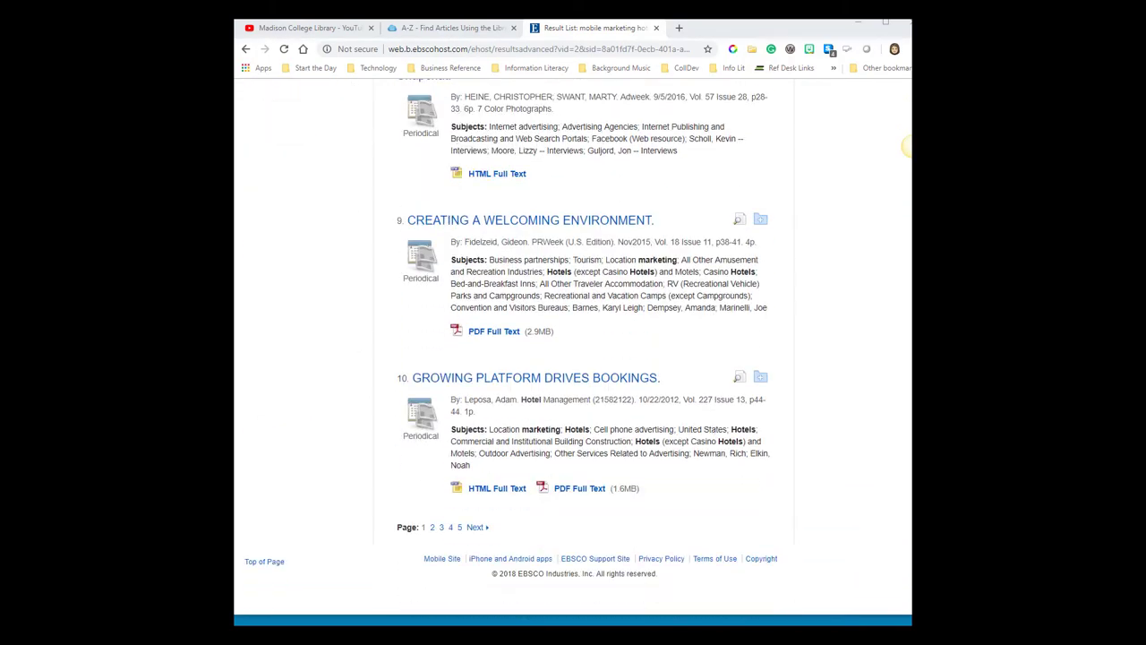
scroll(596, 427, "up", 8)
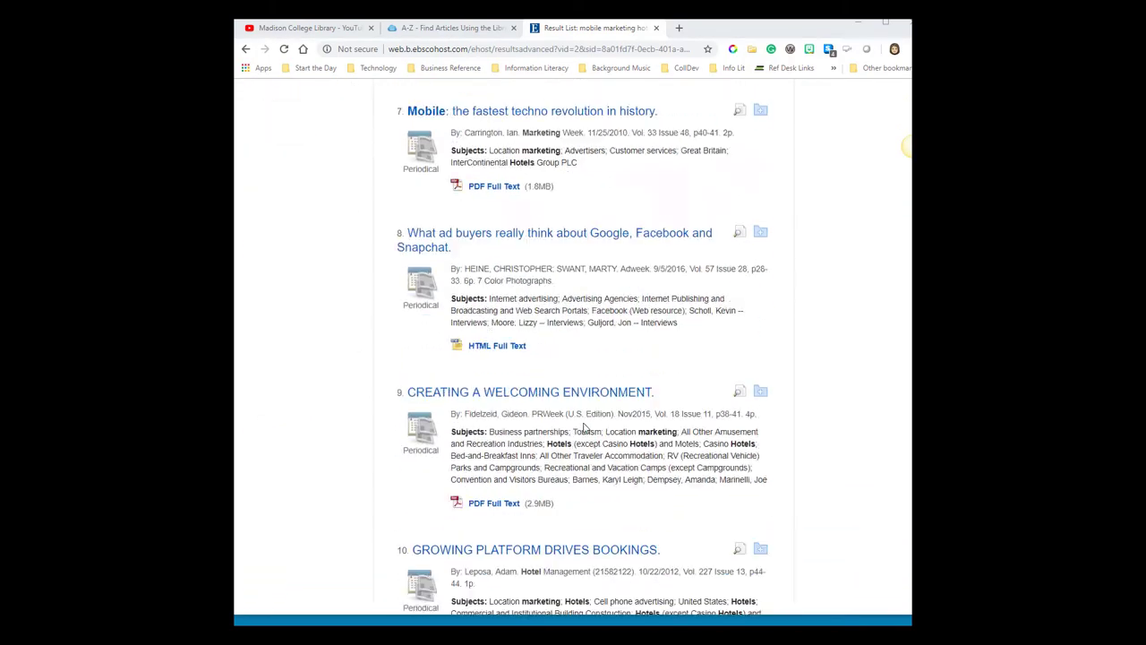
scroll(594, 418, "up", 10)
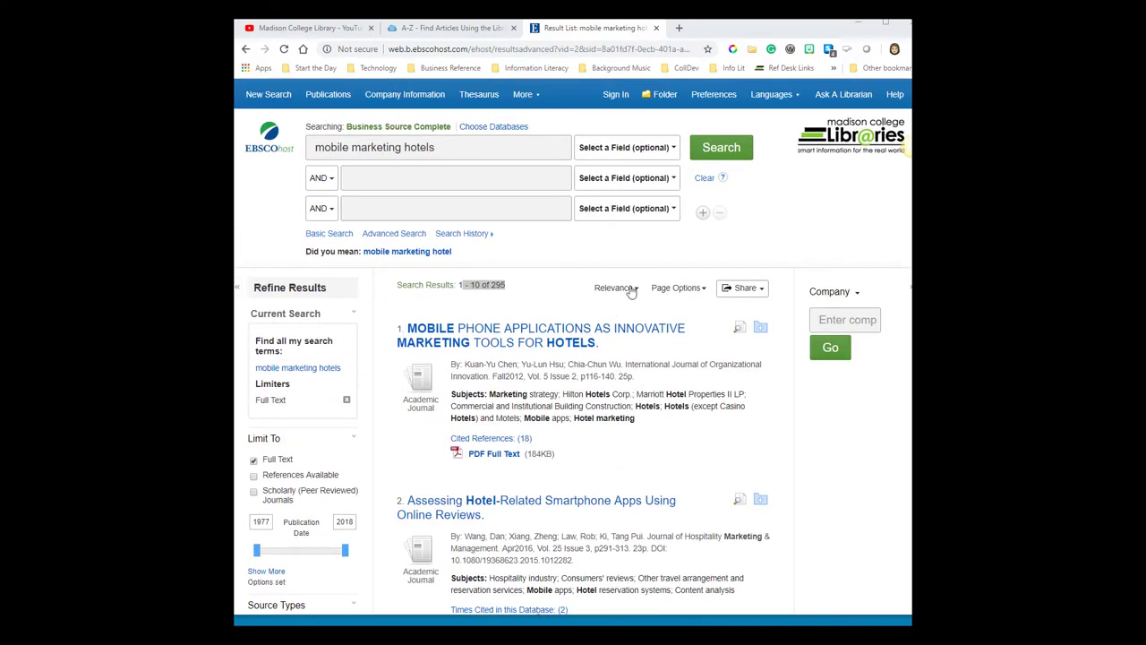
Check the sort options and keep the results ordered by Relevance
left_click(618, 287)
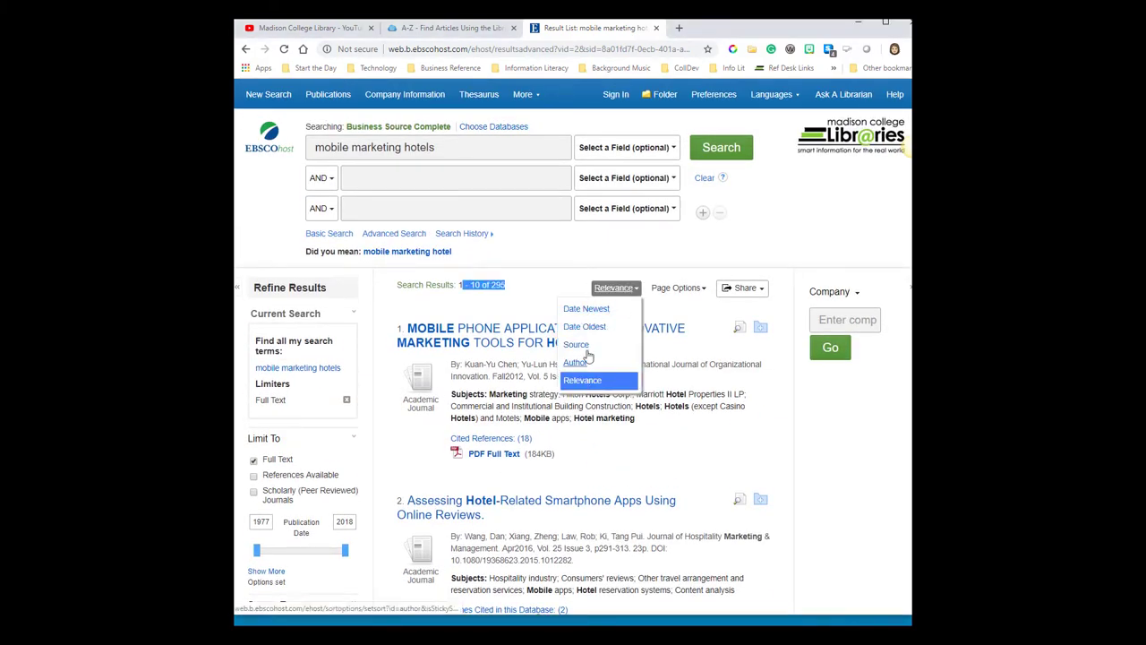
left_click(678, 440)
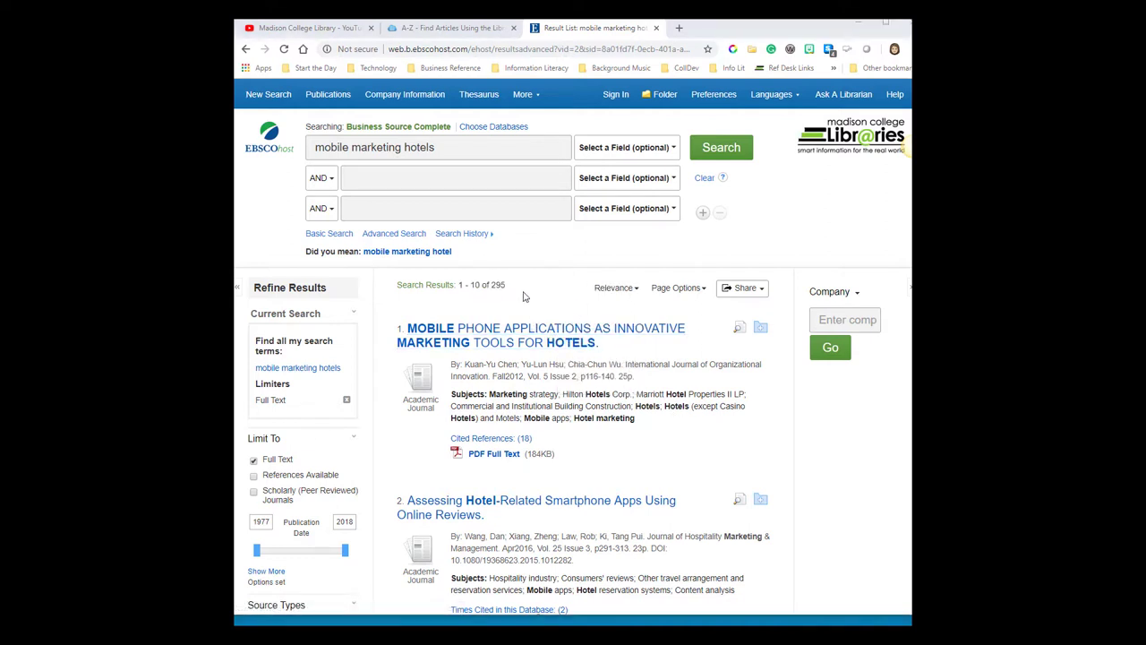
left_click_drag(507, 284, 482, 285)
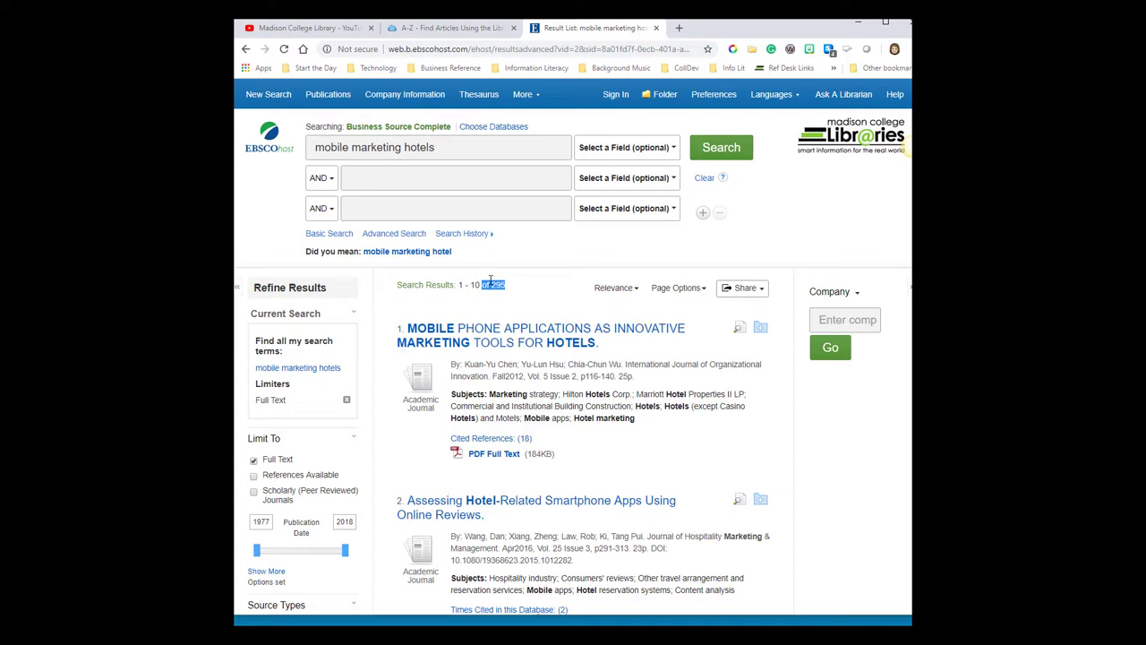
Tick Trade Publications under Source Types, reducing the results from 295 to 215
left_click(512, 288)
scroll(313, 378, "down", 2)
scroll(314, 378, "down", 5)
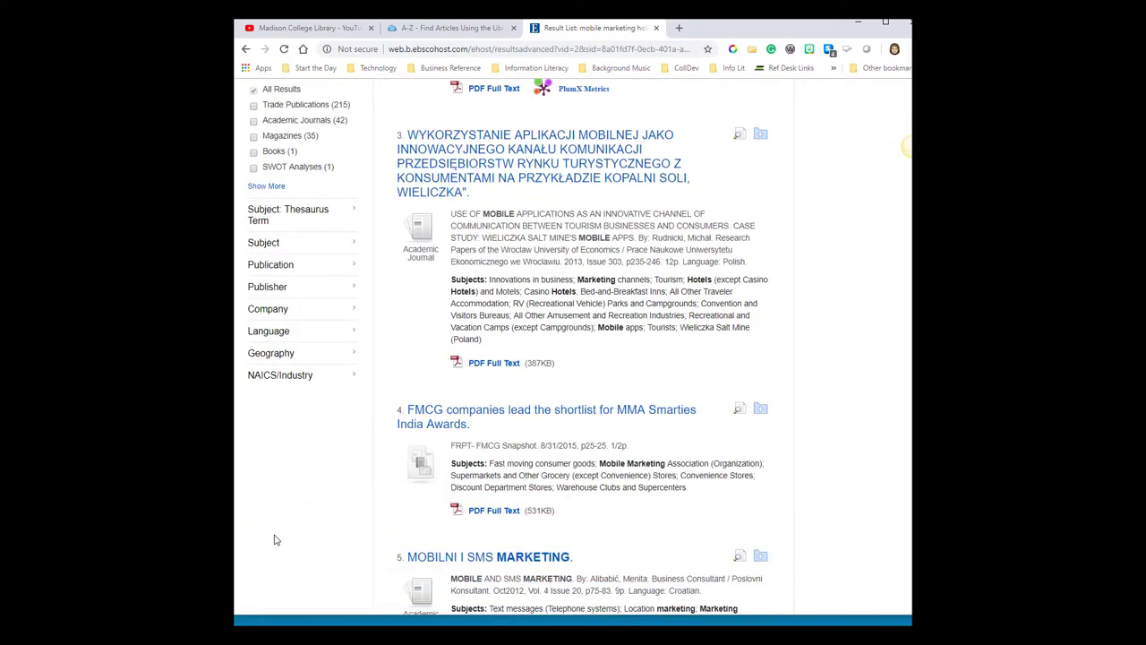
scroll(276, 537, "up", 3)
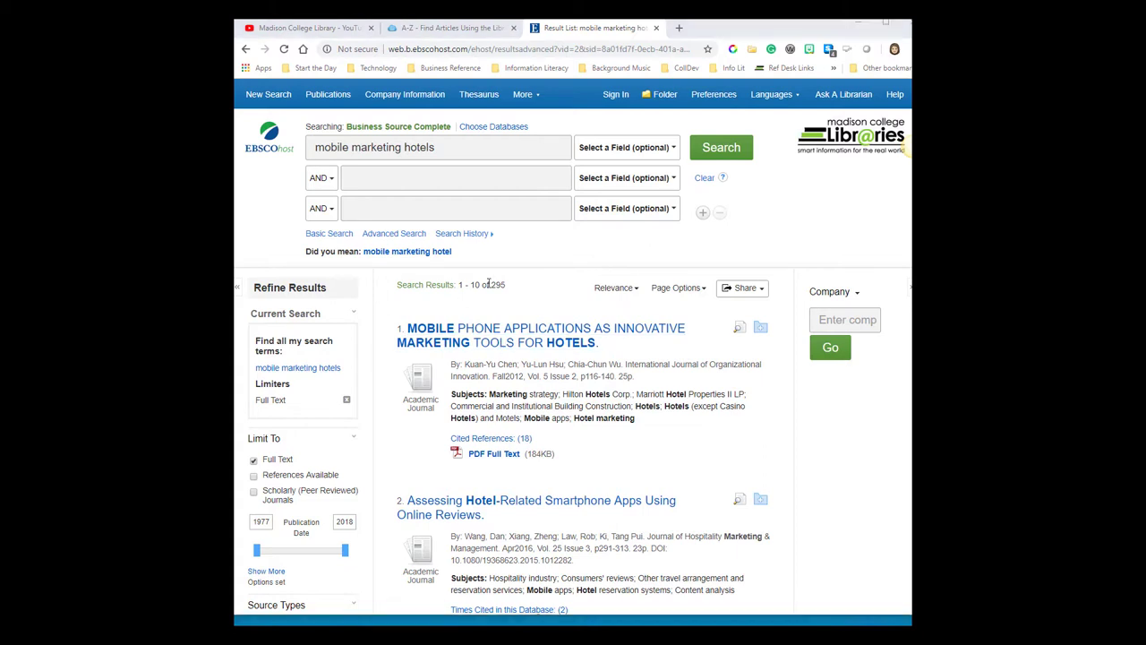
triple_click(468, 159)
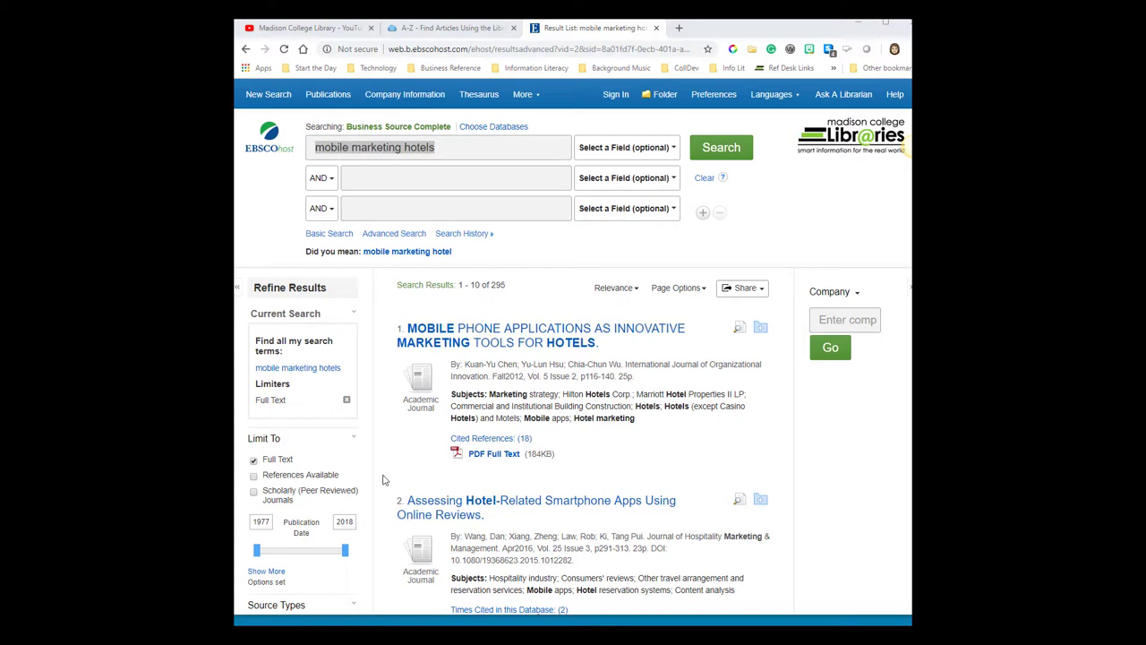
scroll(315, 484, "down", 1)
scroll(316, 483, "down", 1)
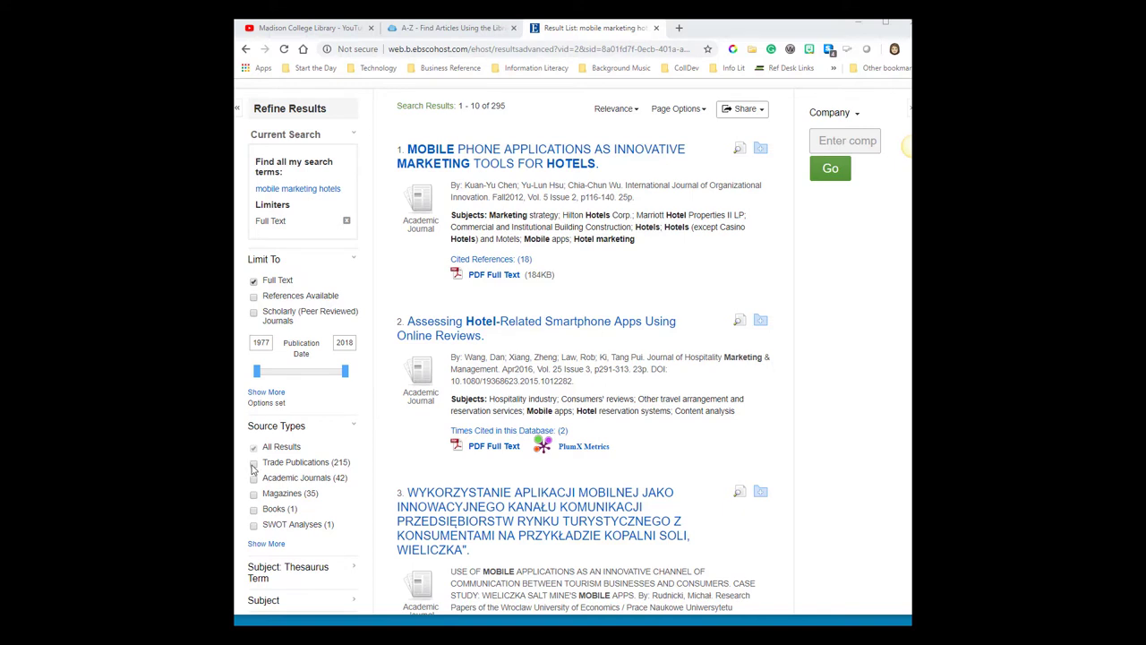
left_click(254, 463)
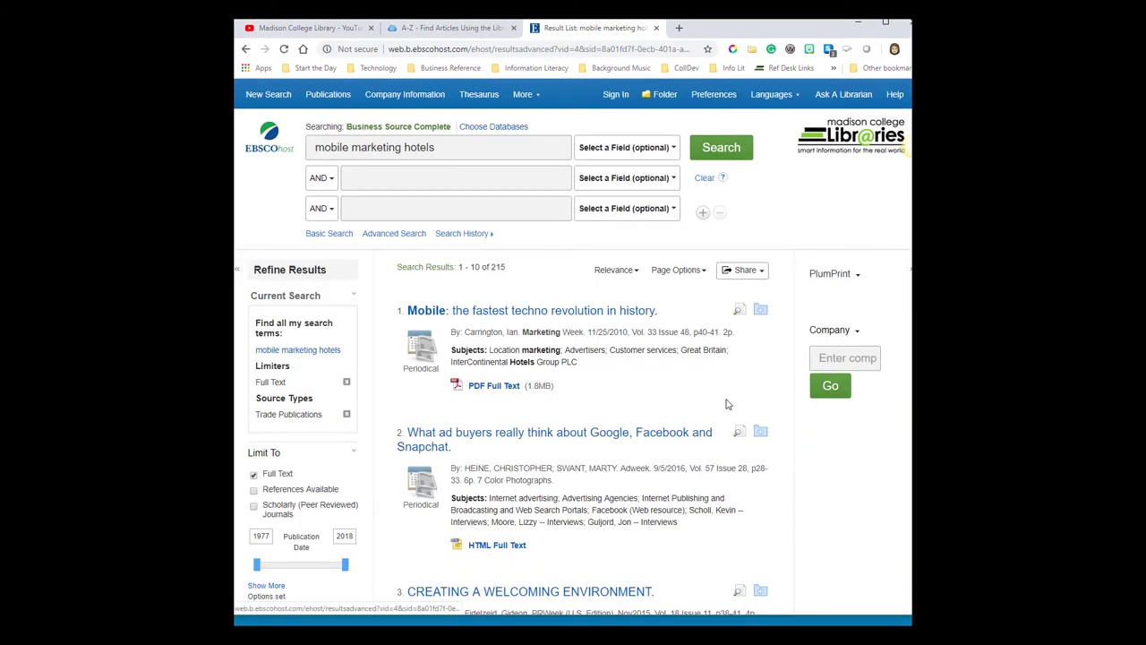
left_click_drag(507, 267, 482, 267)
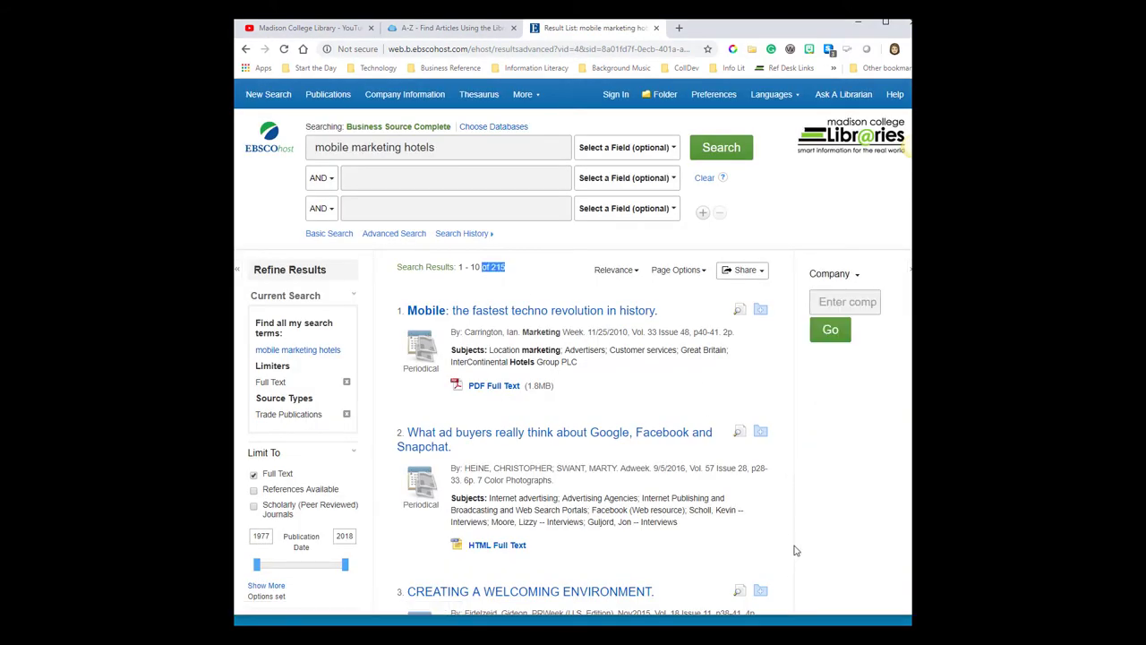